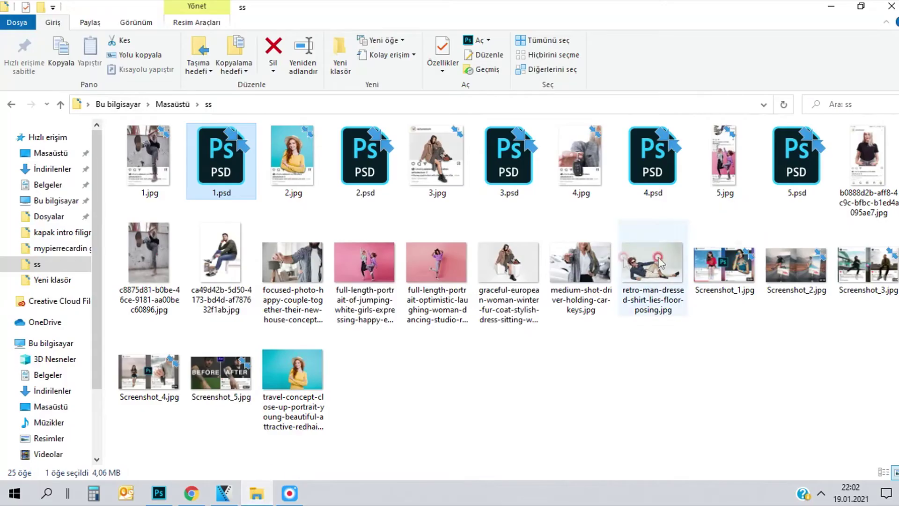
Step: Drag the Instagram post screenshot file from File Explorer toward Photoshop
mouse_move(868, 159)
mouse_down()
mouse_move(313, 422)
mouse_move(361, 39)
mouse_up()
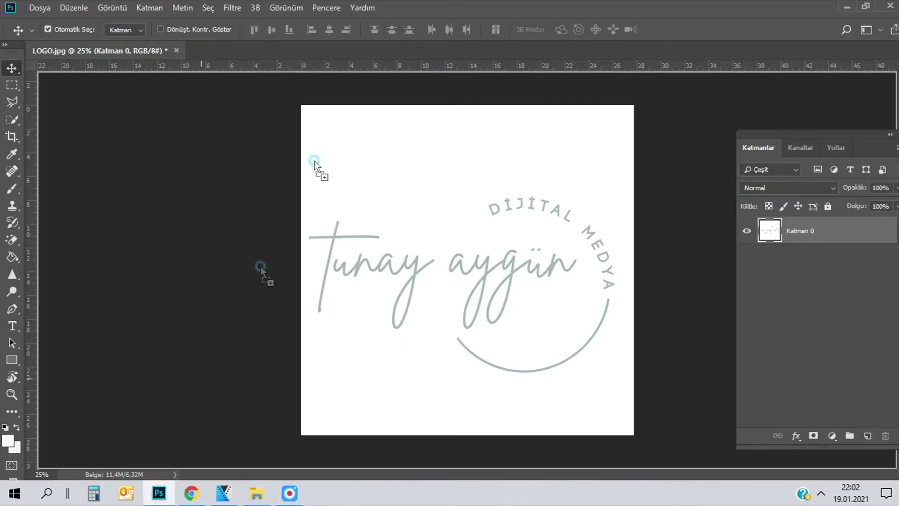
Step: Open the post screenshot as a new document and bring the kicking-model photo onto it
drag(361, 39, 362, 49)
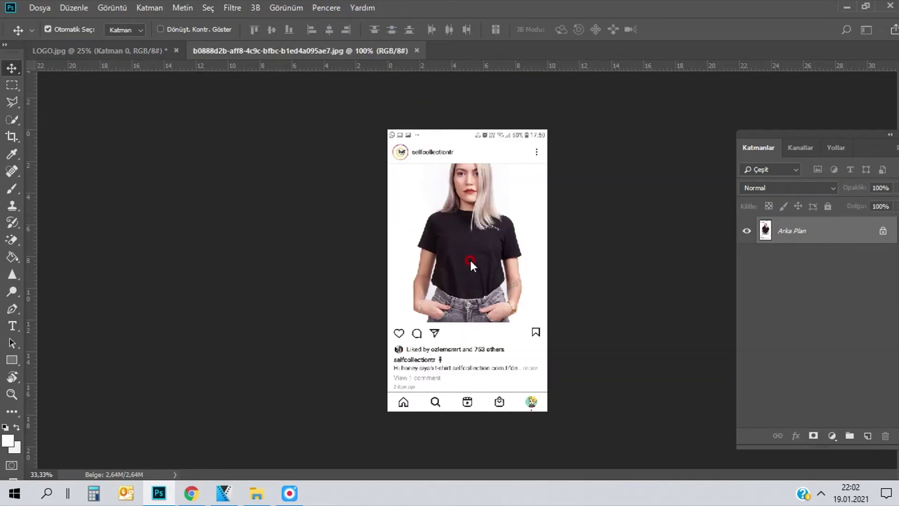
click(248, 499)
drag(157, 253, 163, 500)
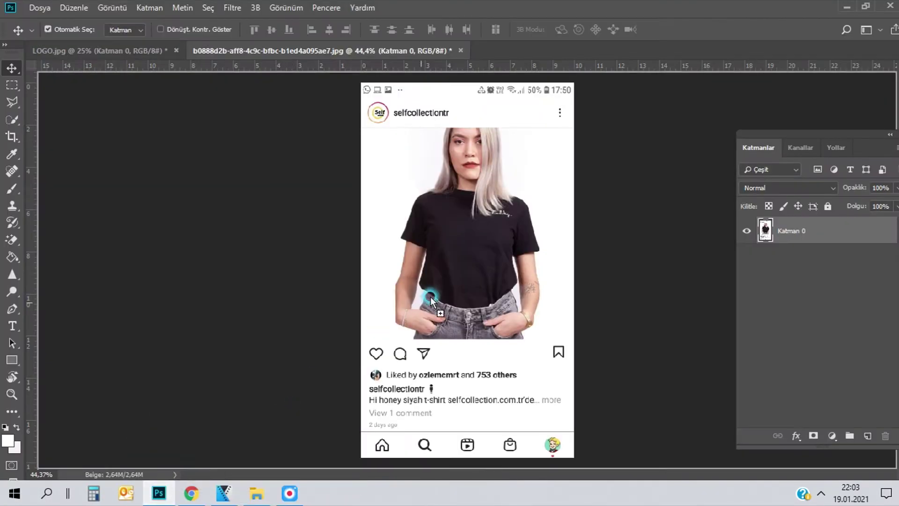
drag(162, 500, 435, 295)
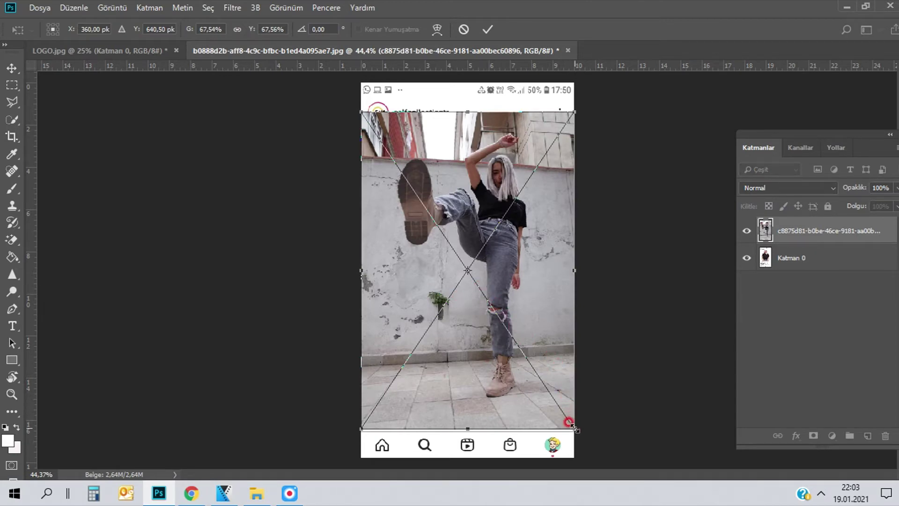
Step: Position the placed kicking photo over the post's image area and commit the transform
mouse_move(522, 324)
mouse_down()
mouse_move(586, 329)
mouse_move(542, 324)
mouse_move(527, 337)
mouse_up()
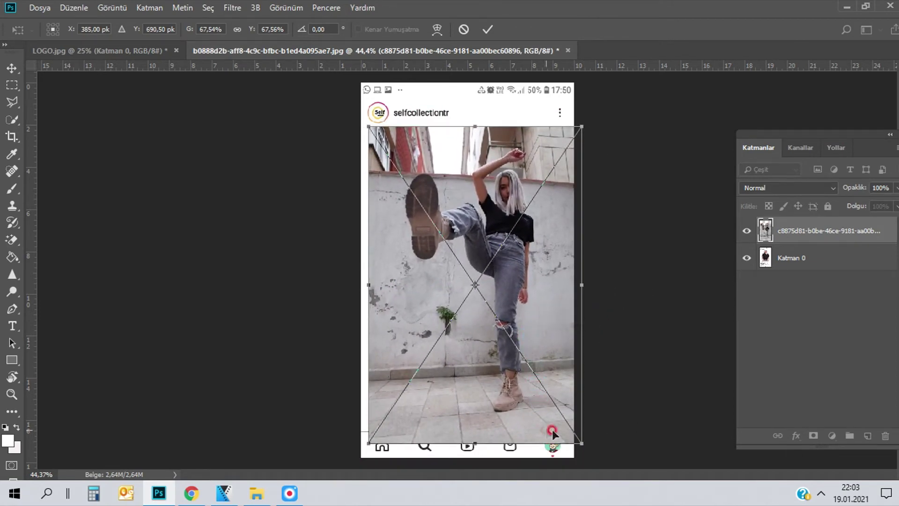
drag(535, 408, 531, 406)
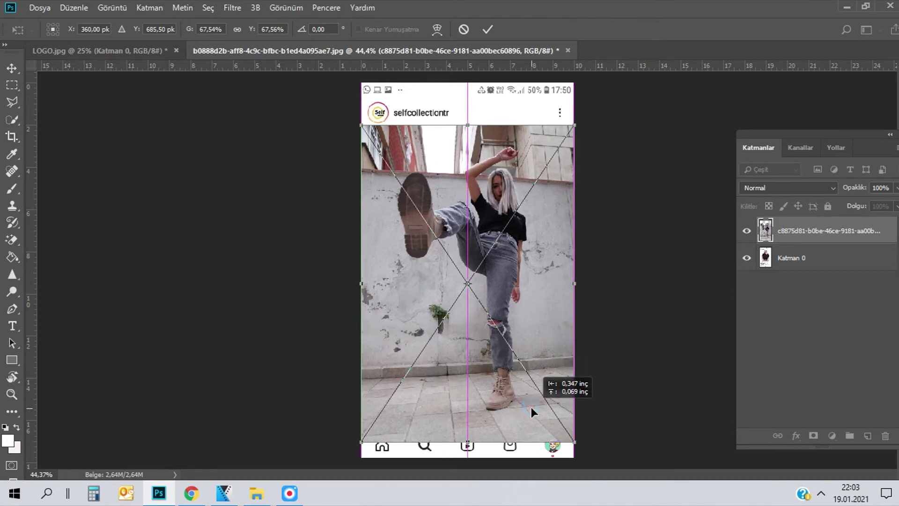
double_click(553, 345)
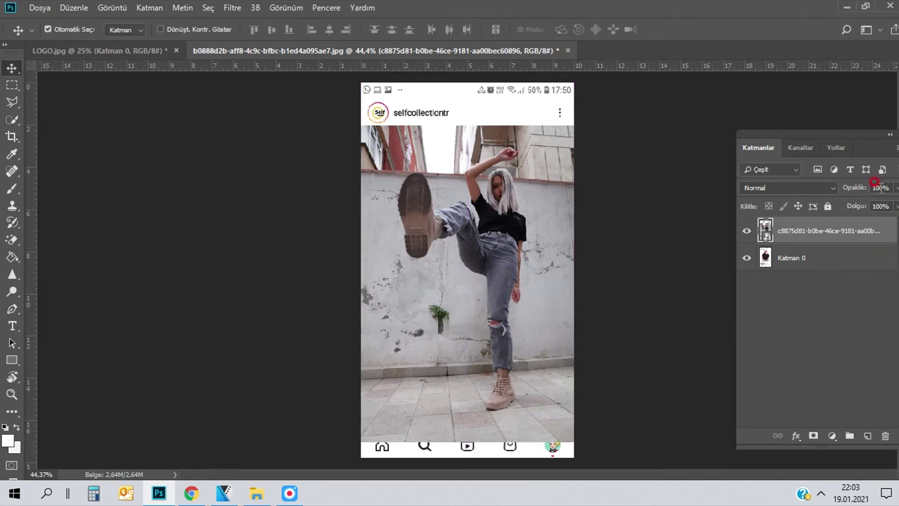
Step: Set the kicking photo layer to 50% opacity and align it over the post
text(50)
key(Return)
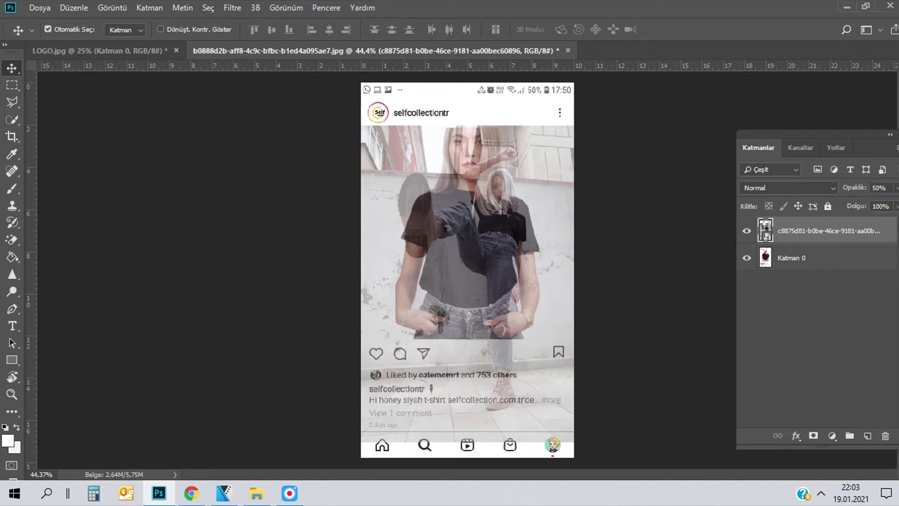
text(100)
key(Return)
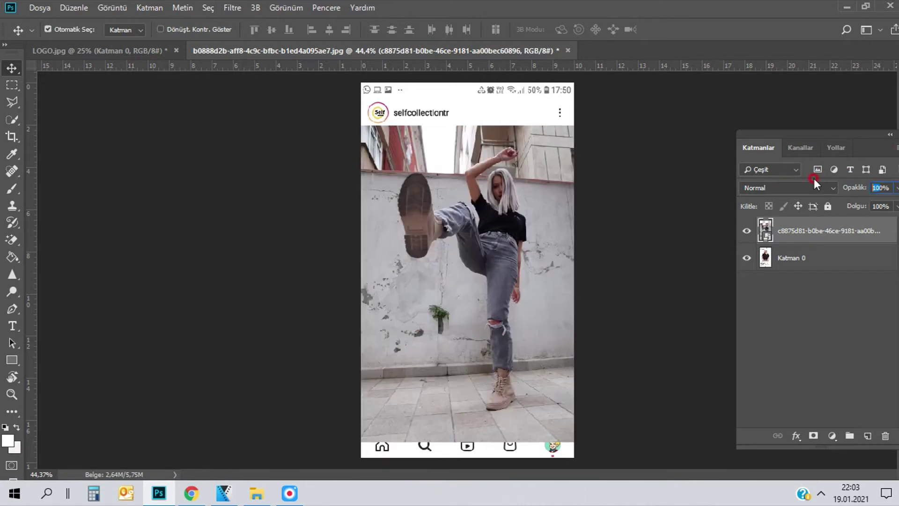
text(50)
key(Return)
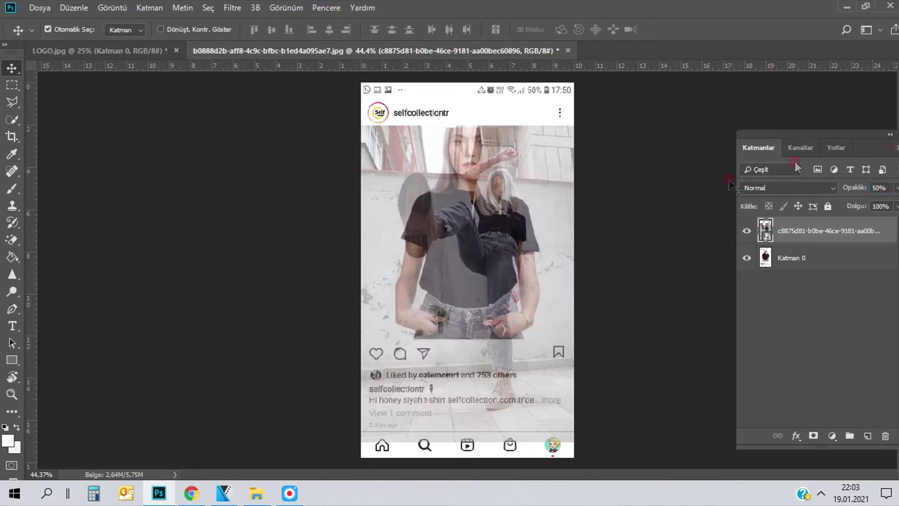
mouse_move(431, 190)
mouse_down()
mouse_move(490, 204)
mouse_move(499, 224)
mouse_move(495, 200)
mouse_move(499, 210)
mouse_up()
drag(429, 154, 430, 158)
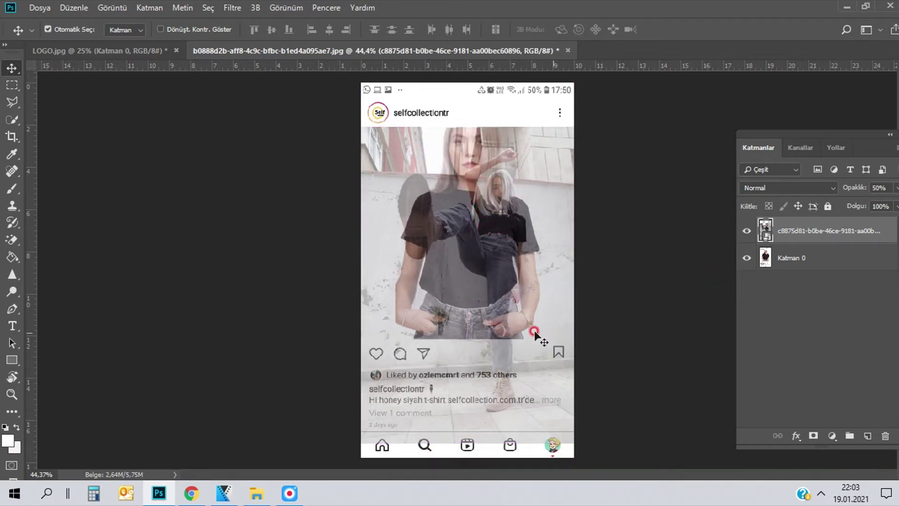
Step: Draw a rectangular marquee selection covering the post's footer area
click(19, 84)
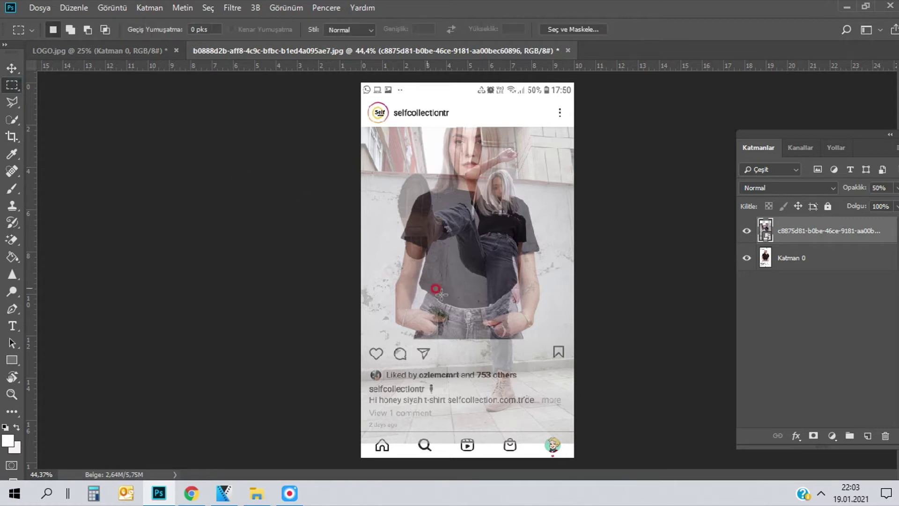
scroll(578, 361, up, 1)
scroll(578, 362, up, 2)
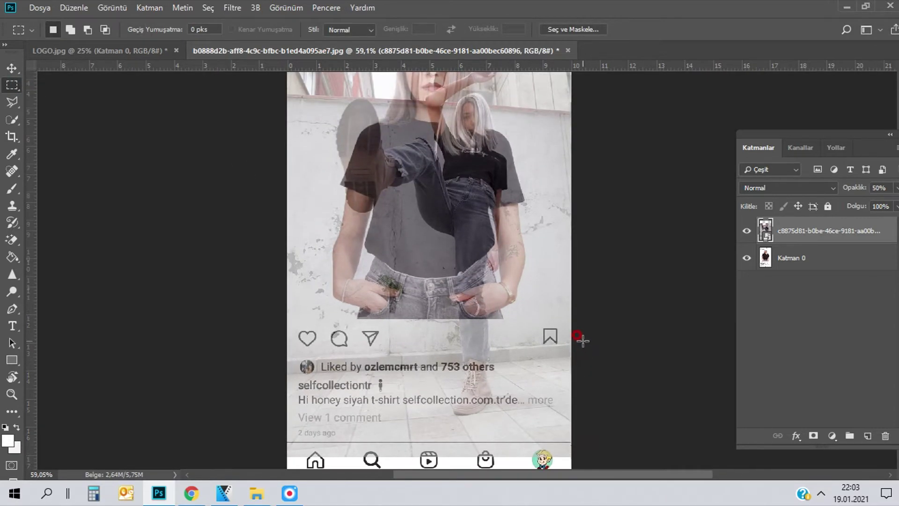
scroll(582, 339, down, 1)
scroll(583, 333, down, 1)
drag(582, 296, 319, 400)
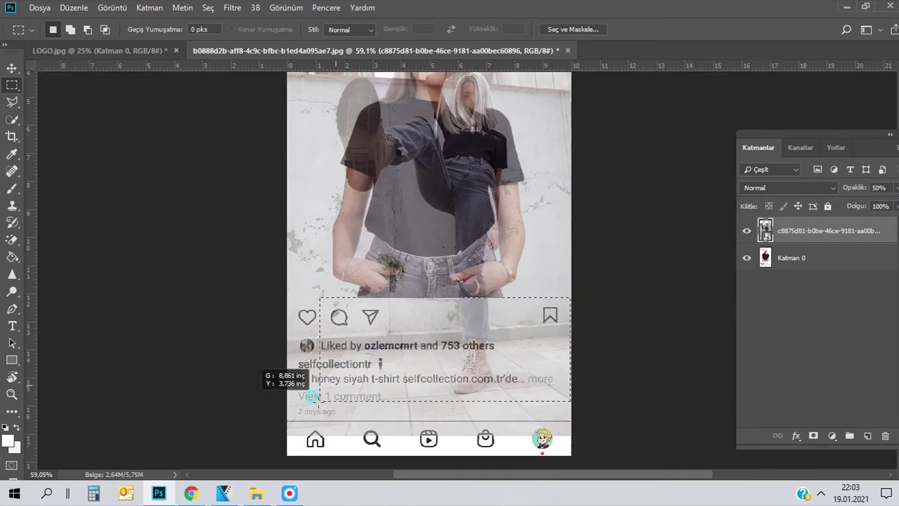
drag(320, 399, 277, 434)
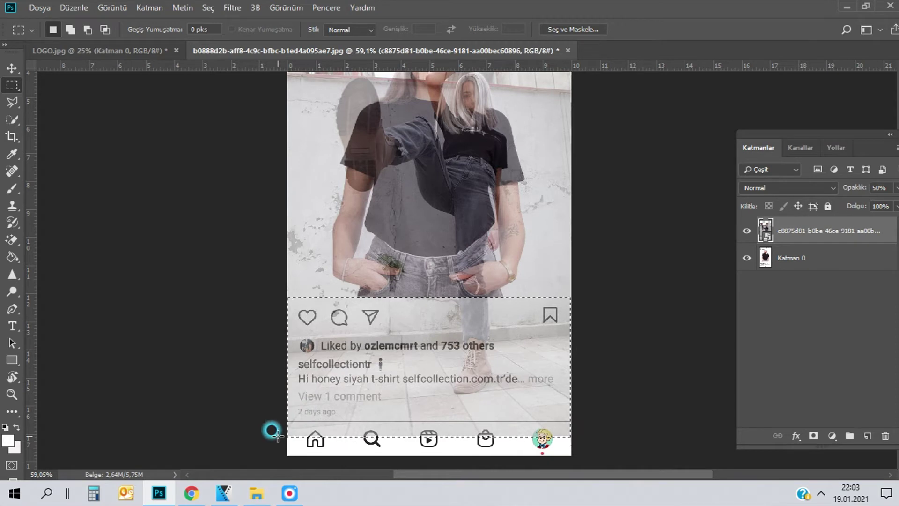
Step: Delete the photo inside the footer selection and paste it onto a new layer
key(b)
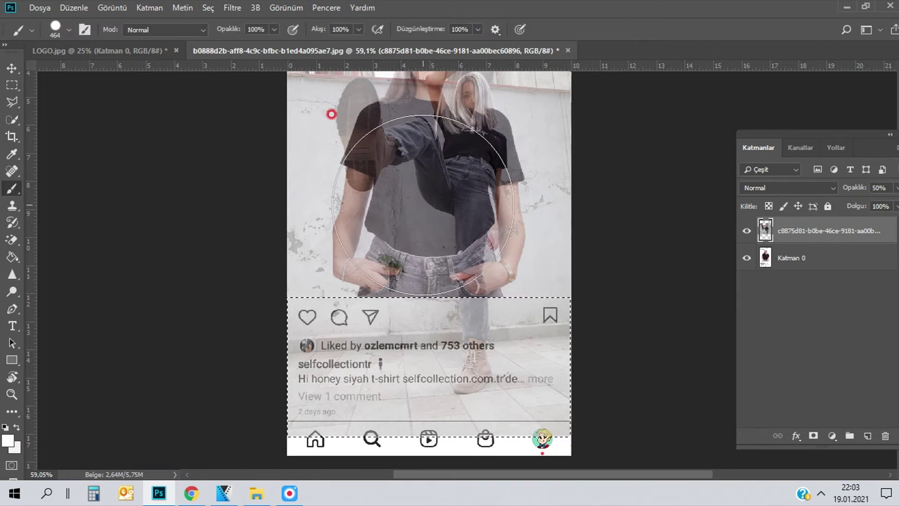
key(Delete)
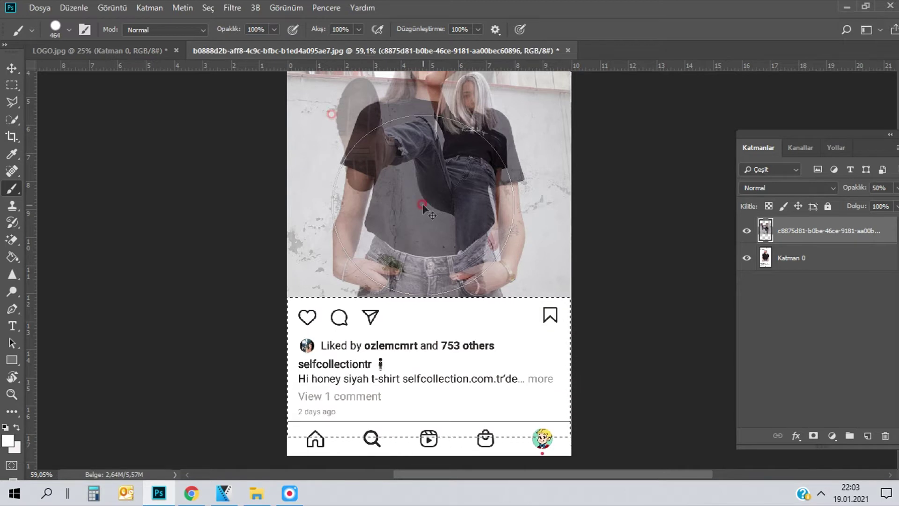
key(ctrl+v)
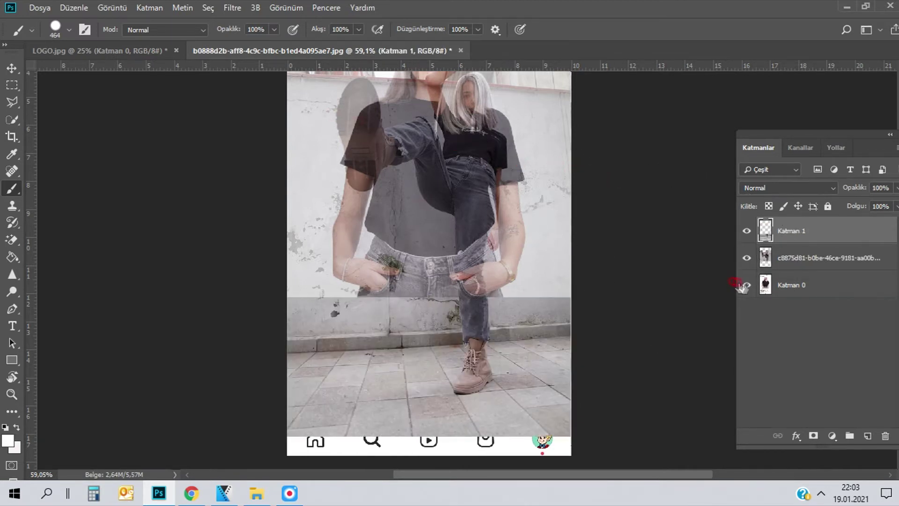
Step: Hide the full kicking photo and post screenshot layers, leaving only the footer-photo layer visible
click(745, 239)
click(746, 257)
click(747, 234)
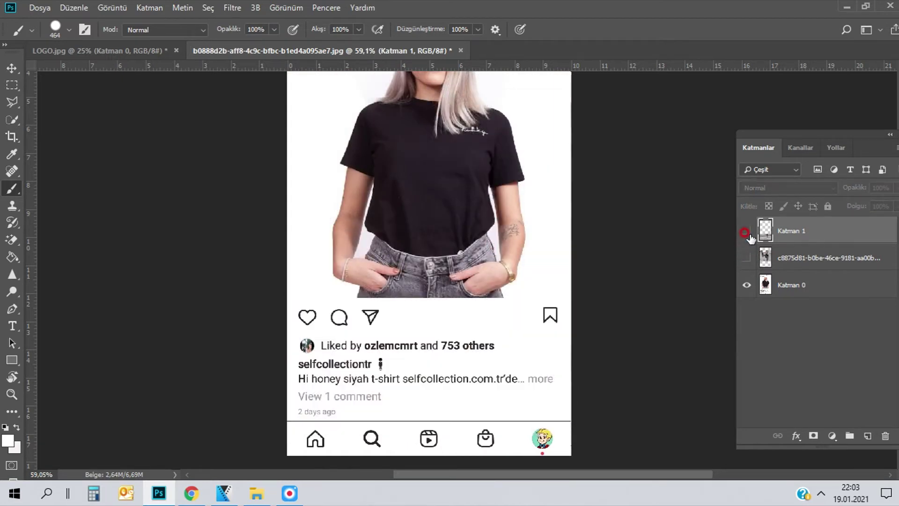
click(747, 234)
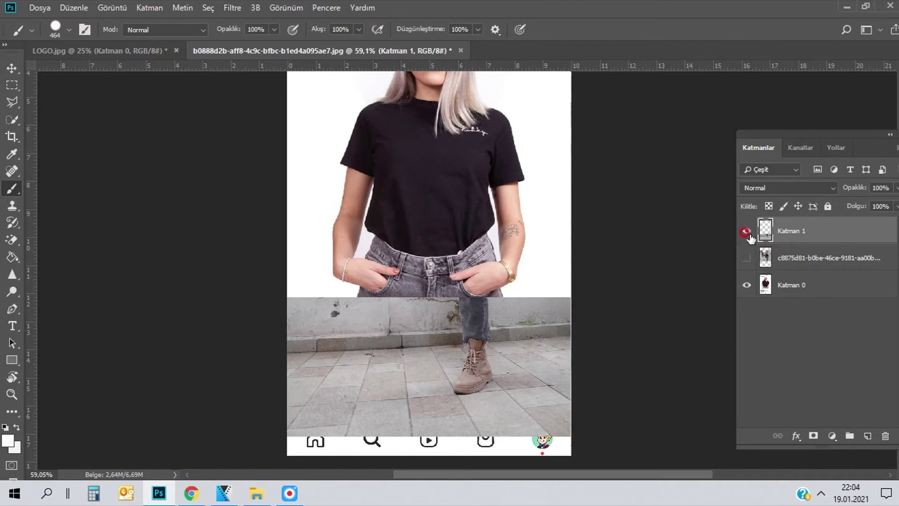
click(747, 234)
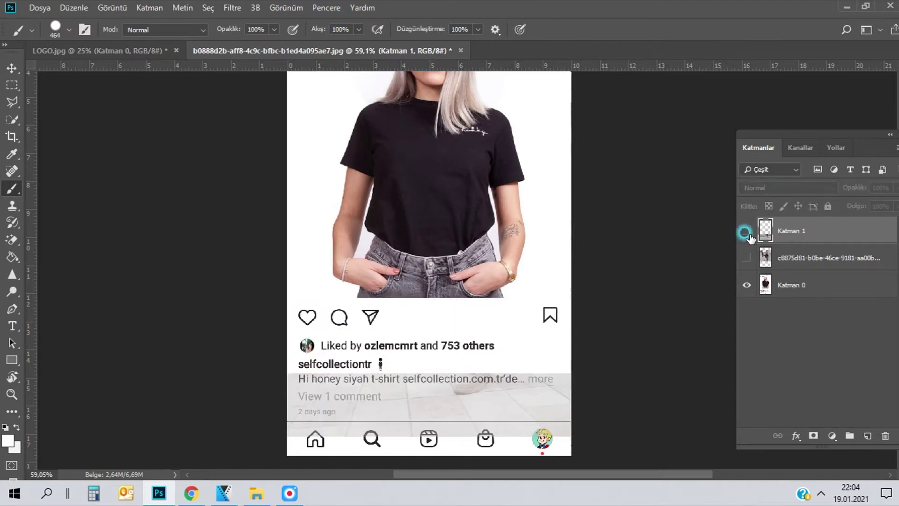
click(744, 284)
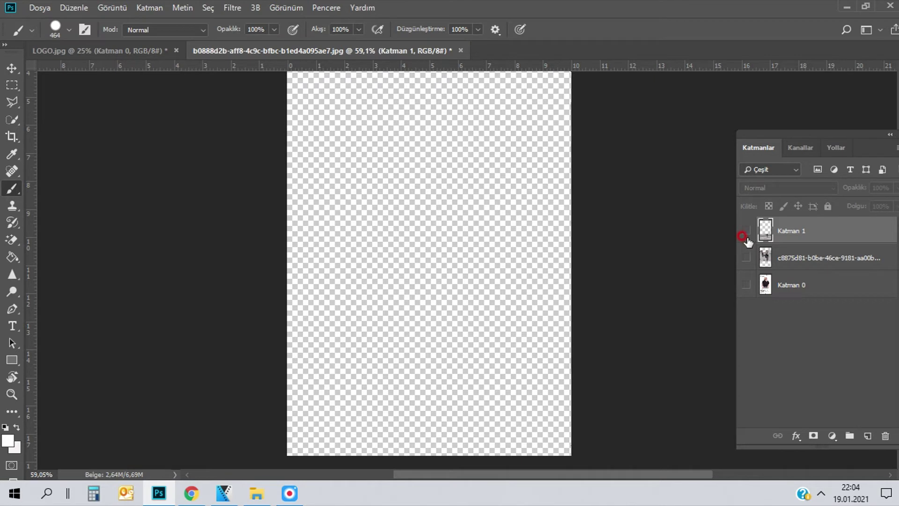
click(747, 234)
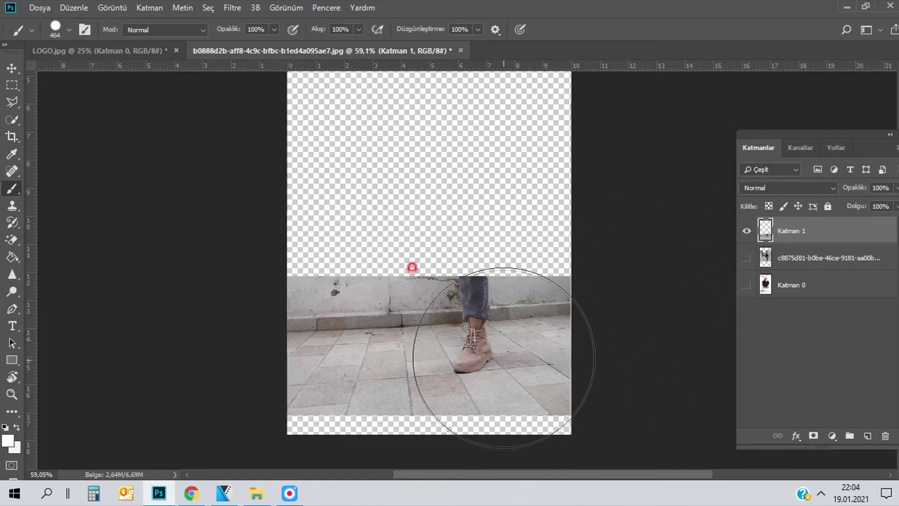
scroll(497, 384, up, 5)
Step: With the Pen tool, trace anchors down the jeans' left edge and across the hem to the ankle
key(w)
click(18, 308)
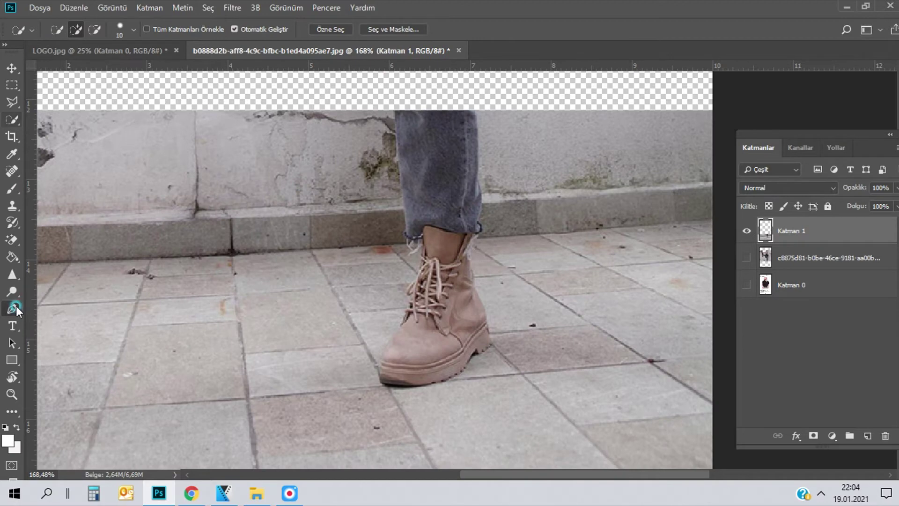
scroll(417, 155, up, 1)
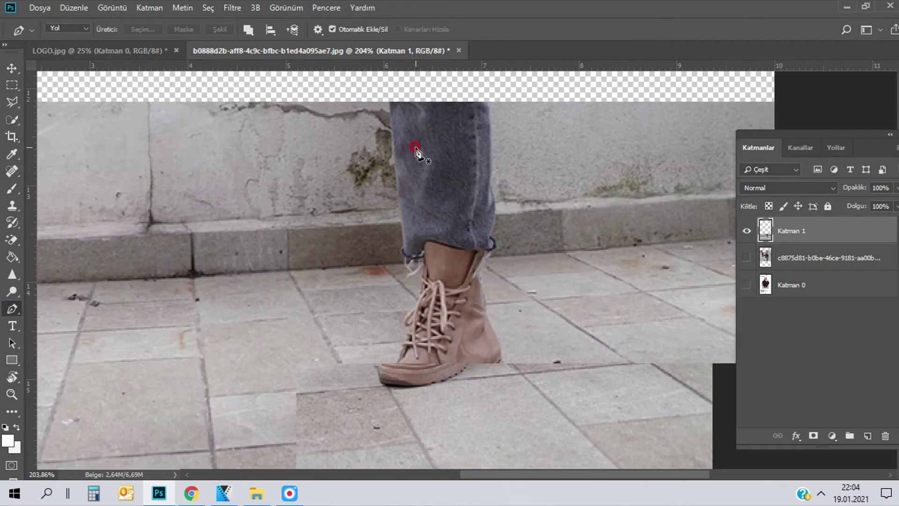
scroll(411, 148, up, 1)
scroll(403, 141, down, 1)
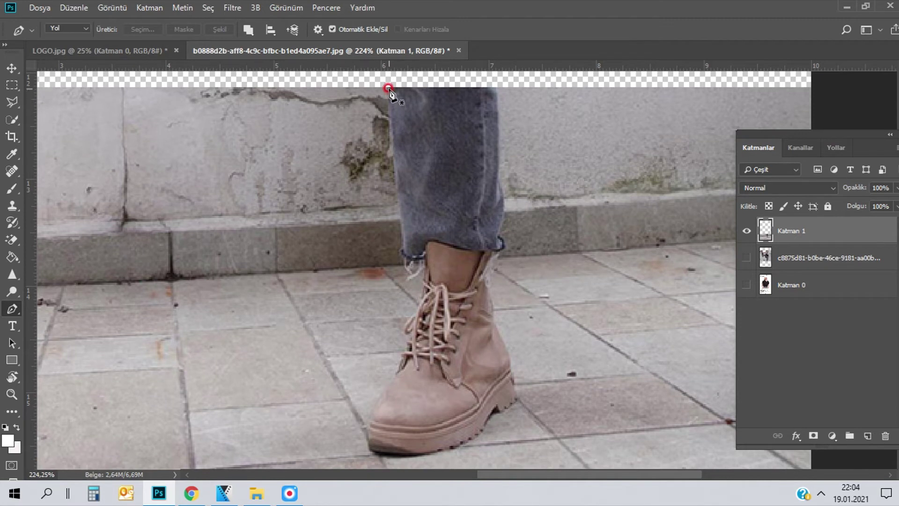
click(389, 88)
click(394, 159)
click(396, 191)
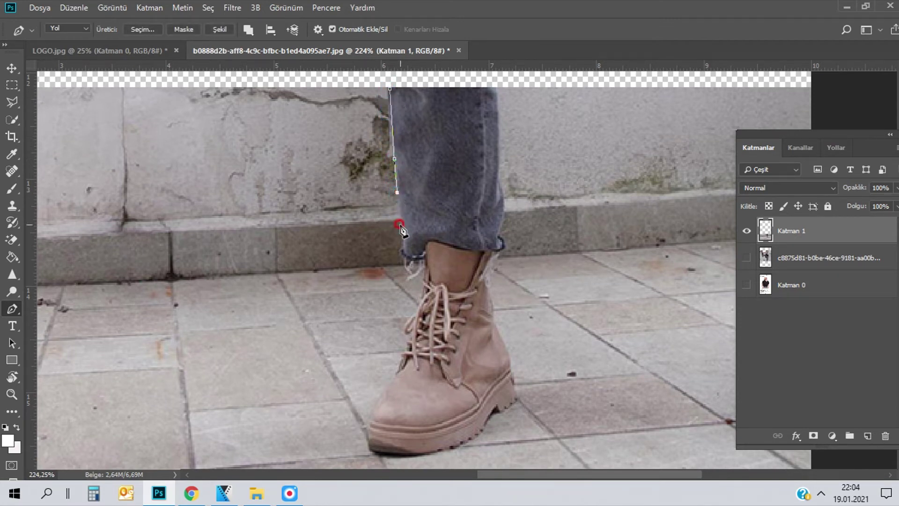
click(402, 225)
click(403, 247)
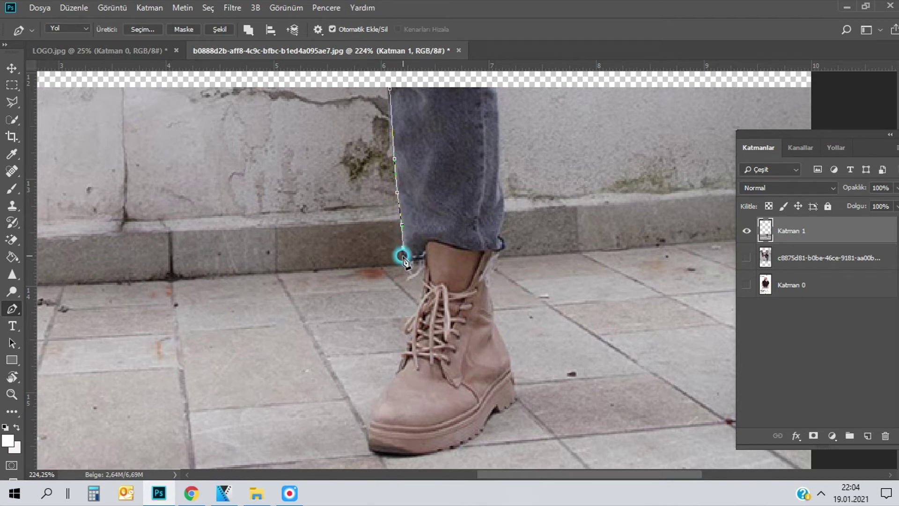
click(403, 257)
click(425, 257)
click(426, 283)
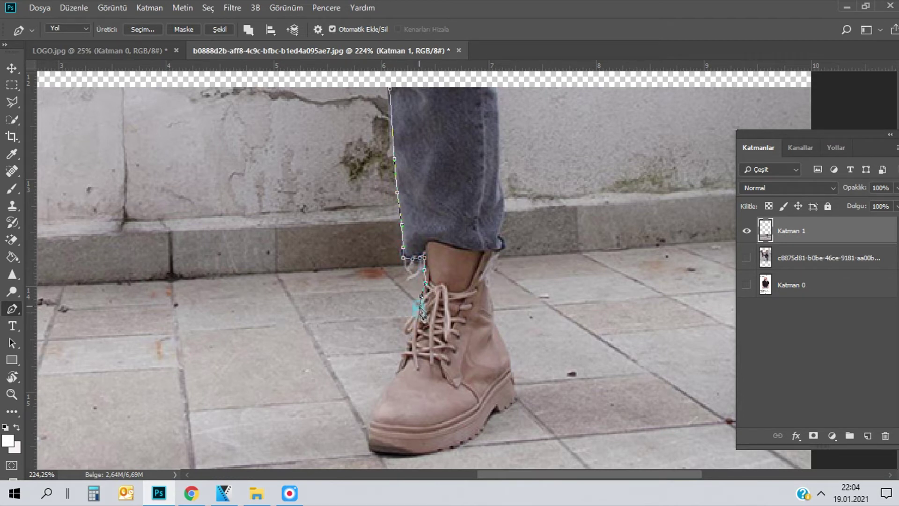
Step: Continue the outline down the boot laces, around the toe and along the sole
click(404, 328)
click(404, 351)
click(391, 381)
click(374, 409)
click(367, 428)
click(369, 444)
click(400, 453)
click(431, 452)
click(460, 442)
click(480, 428)
click(497, 404)
Step: Trace up the heel and jeans' right edge, close the path, and mask the layer to it
click(516, 398)
click(515, 383)
click(503, 341)
click(495, 319)
click(491, 292)
click(495, 268)
click(502, 236)
click(505, 218)
click(503, 202)
click(499, 172)
click(499, 153)
click(501, 132)
click(500, 109)
click(496, 89)
click(390, 88)
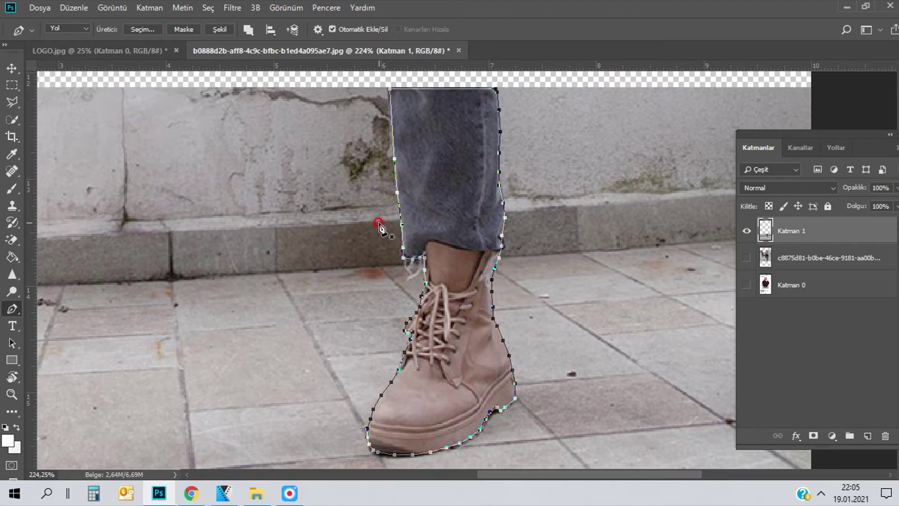
click(171, 29)
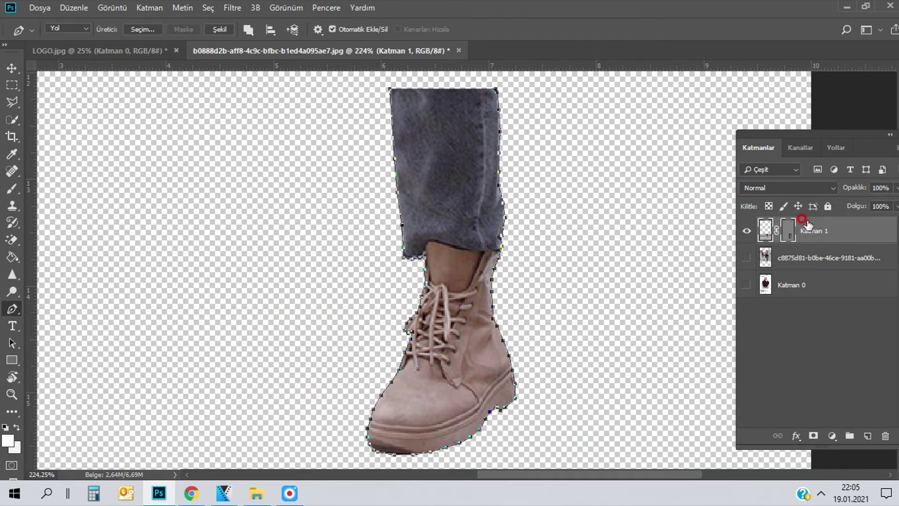
Step: Show the kicking photo layer again and make it half transparent
key(ctrl+0)
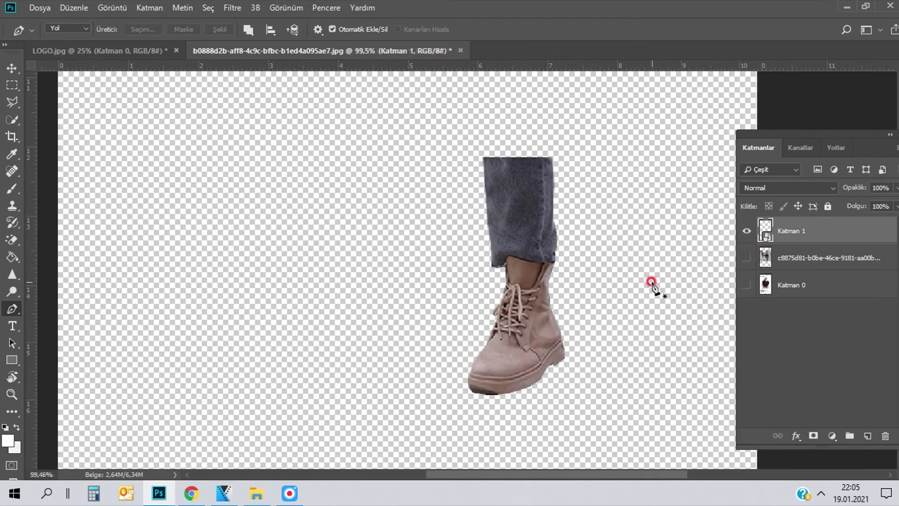
scroll(652, 281, down, 3)
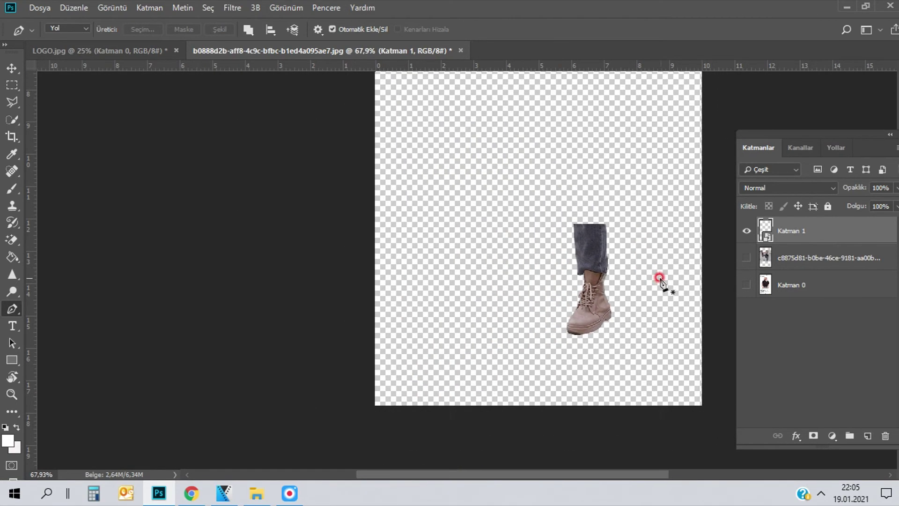
click(747, 257)
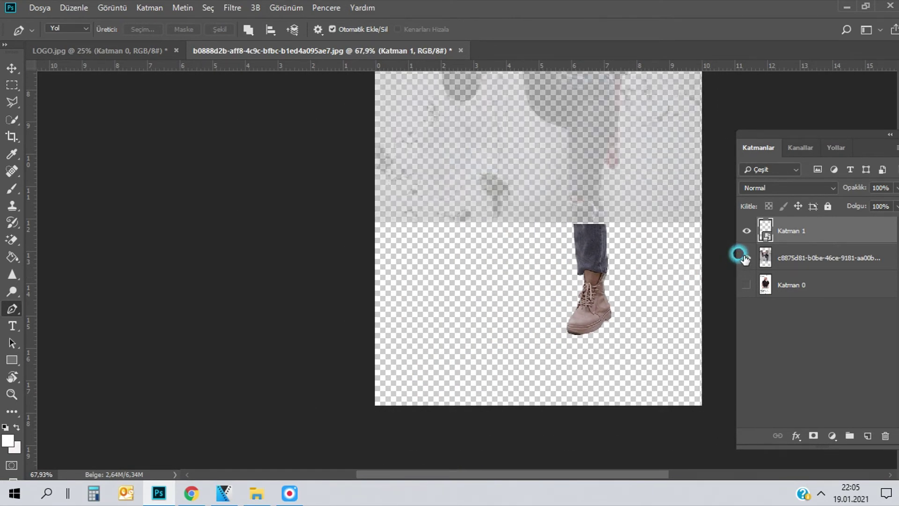
click(791, 257)
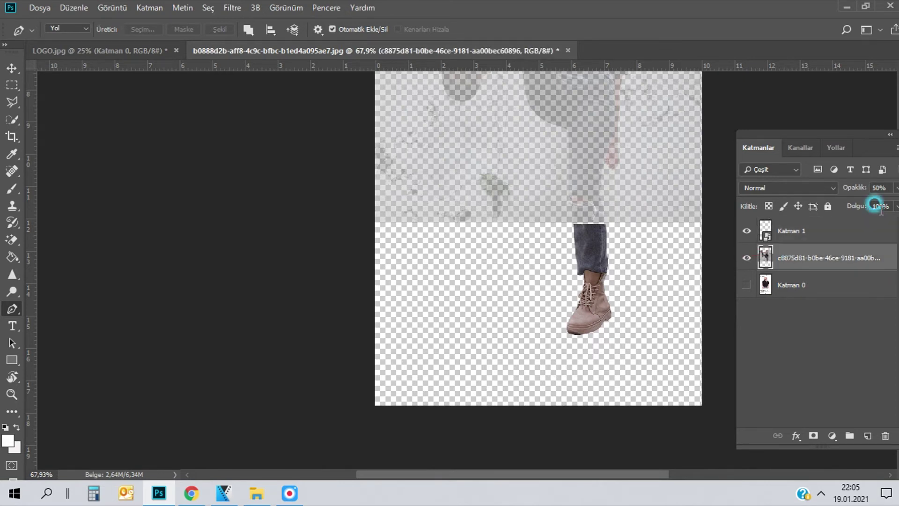
drag(896, 187, 861, 223)
right_click(868, 232)
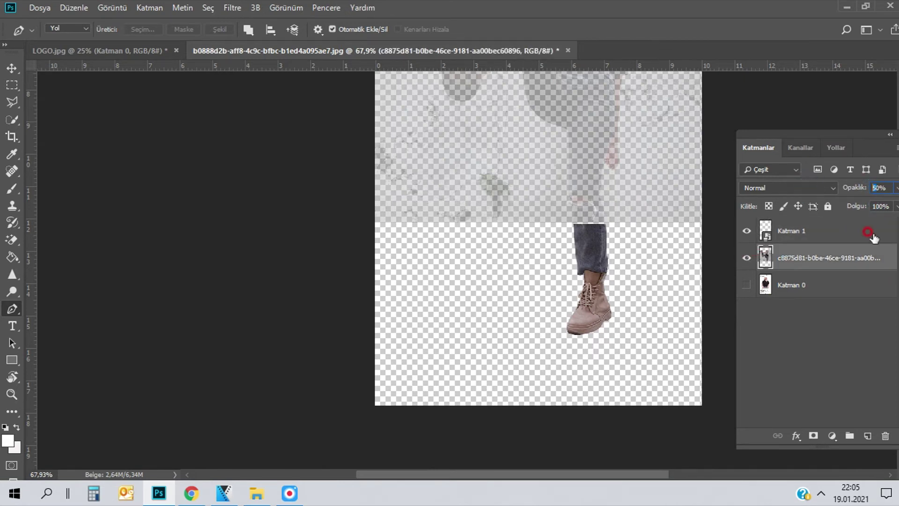
Step: Nudge the cut-out leg layer left to line up with the photo's leg
key(v)
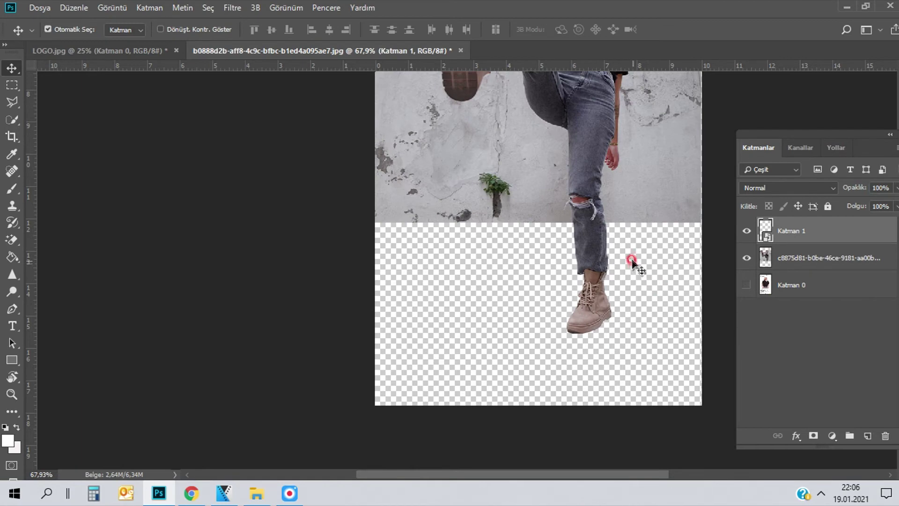
scroll(597, 248, up, 3)
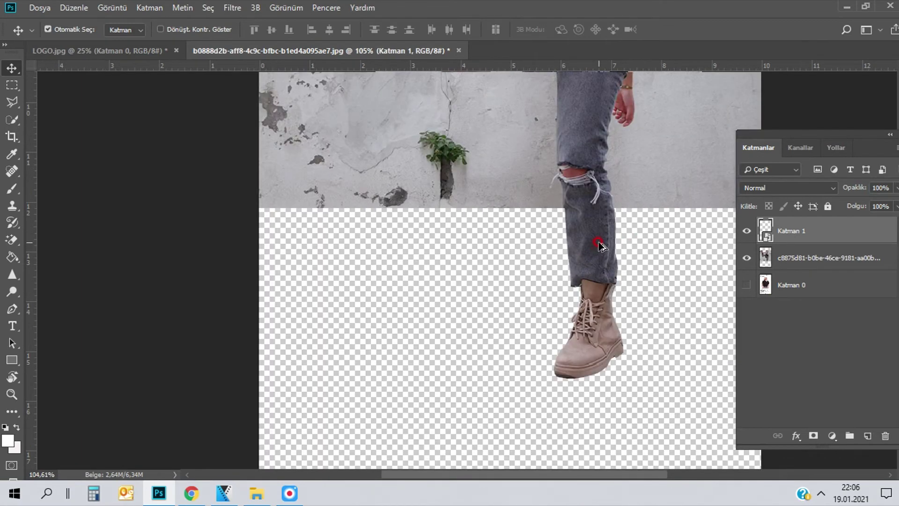
scroll(604, 246, up, 3)
key(Left)
key(Left)
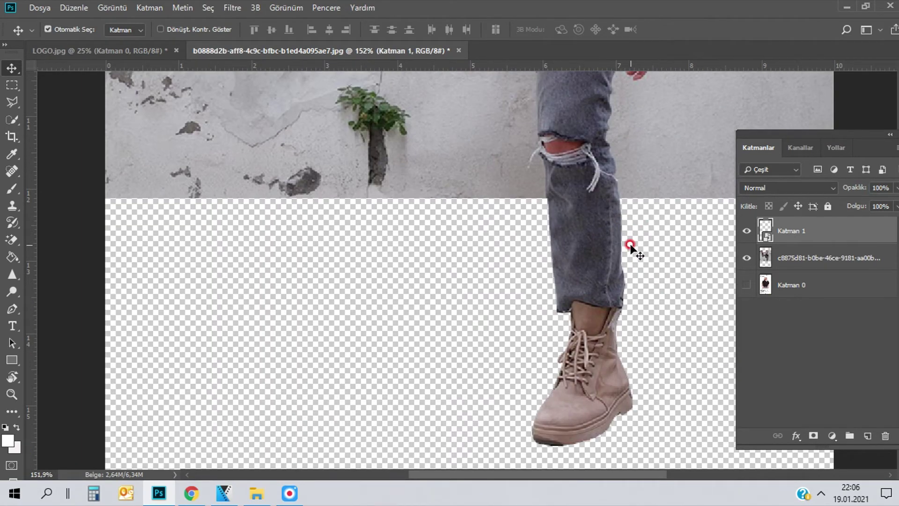
key(Left)
key(Left)
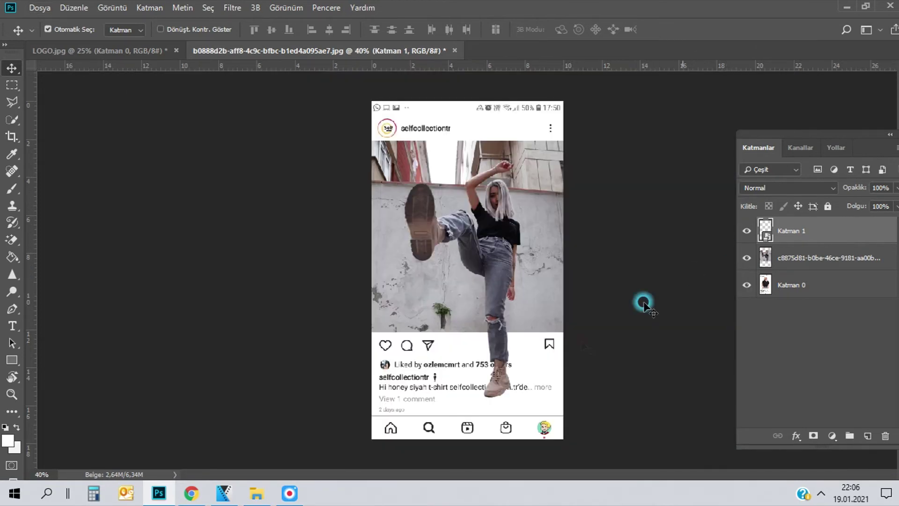
Step: Open Blending Options for the cut-out leg layer and enable Drop Shadow
right_click(805, 233)
click(741, 20)
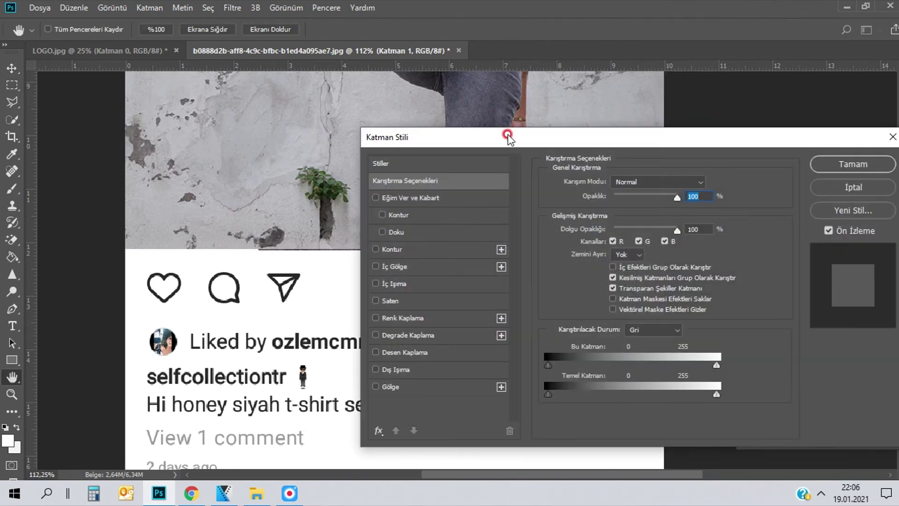
drag(474, 123, 723, 138)
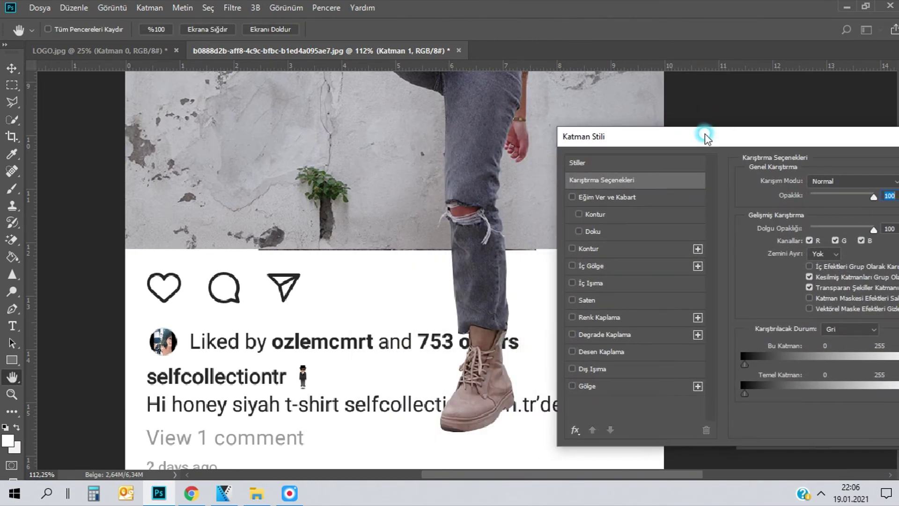
click(586, 386)
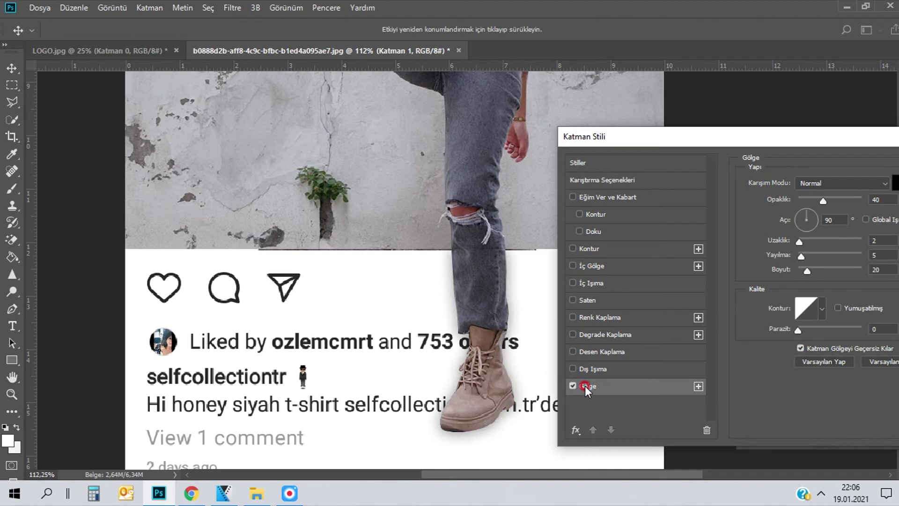
click(574, 385)
click(574, 385)
Step: Set the drop shadow to about 82% opacity and size 32, then apply it
drag(838, 200, 847, 197)
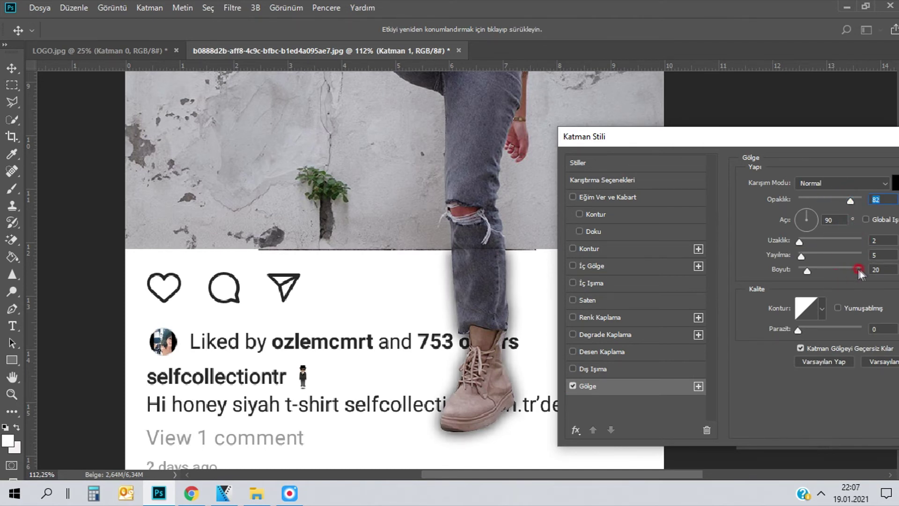
mouse_move(809, 270)
mouse_down()
mouse_move(802, 242)
mouse_move(825, 246)
mouse_move(803, 242)
mouse_up()
drag(823, 164, 815, 174)
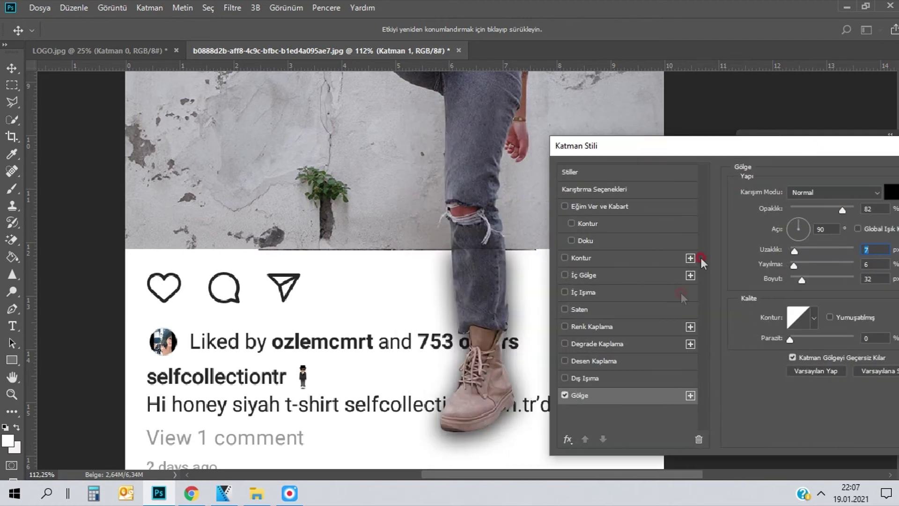
click(564, 395)
click(564, 395)
click(564, 394)
drag(838, 147, 665, 146)
click(868, 170)
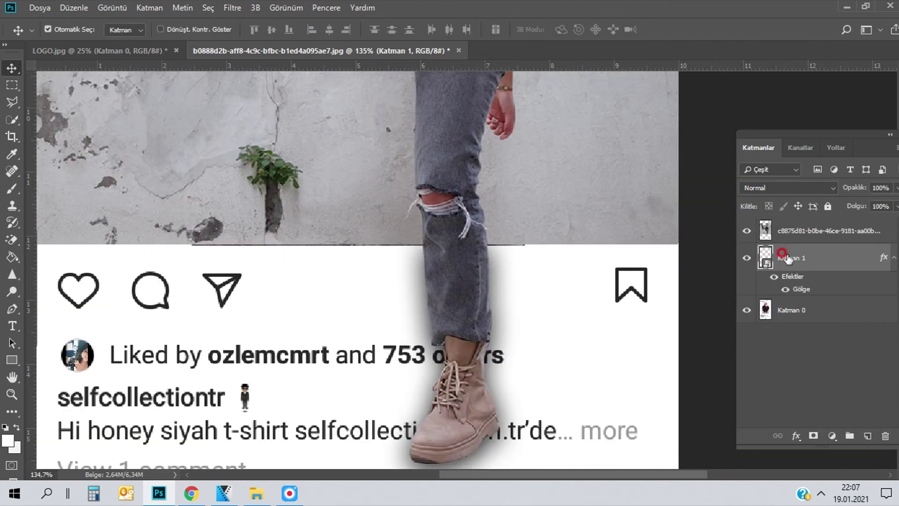
Step: Move the kicking photo layer above the cut-out leg and fit the whole post in view
mouse_move(790, 248)
mouse_down()
mouse_move(792, 225)
mouse_move(791, 290)
mouse_up()
click(357, 263)
key(ctrl+0)
key(j)
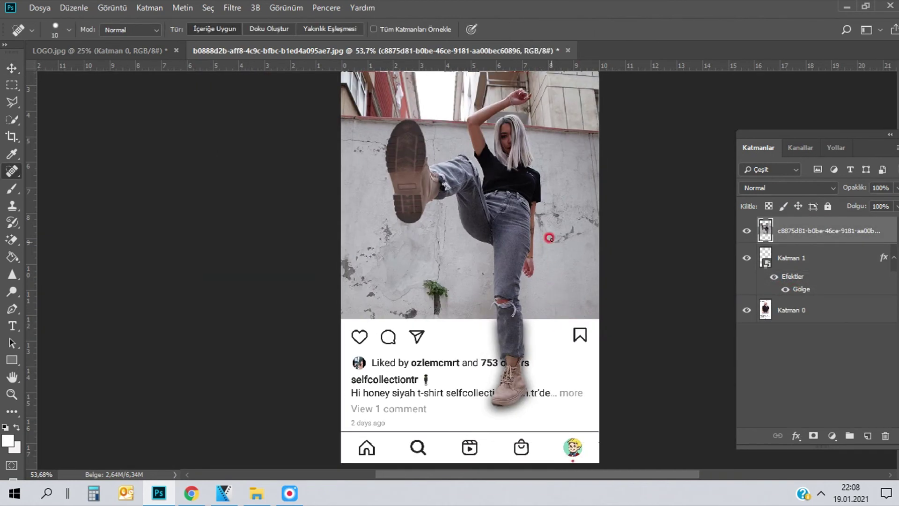
scroll(468, 234, down, 1)
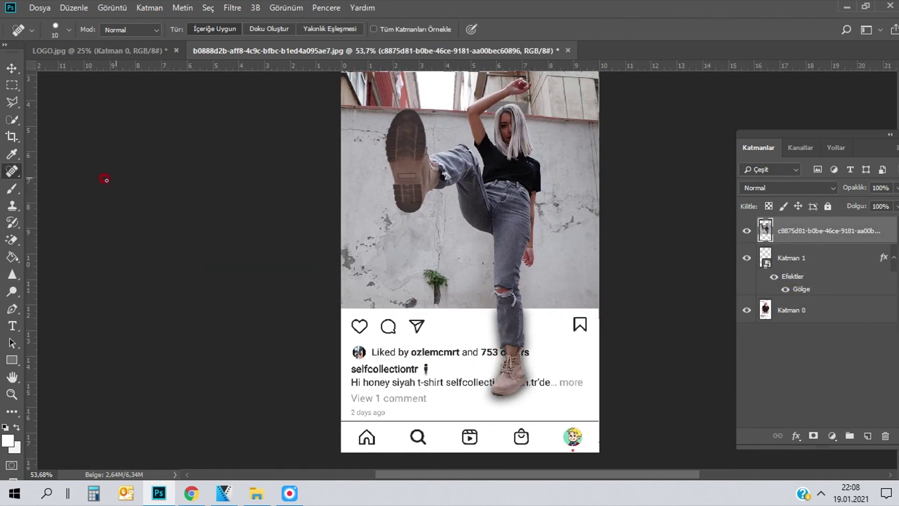
Step: Crop away the bottom navigation bar and the top phone status bar
click(12, 136)
drag(469, 451, 473, 434)
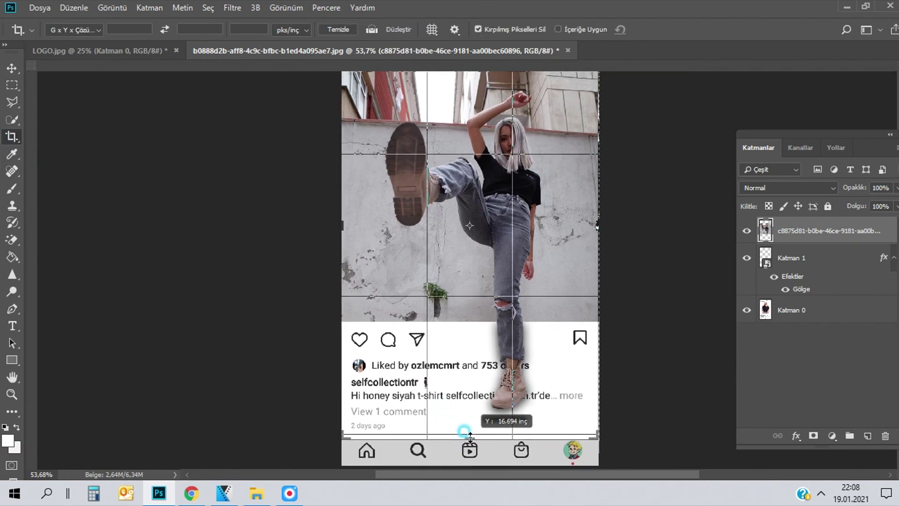
key(Return)
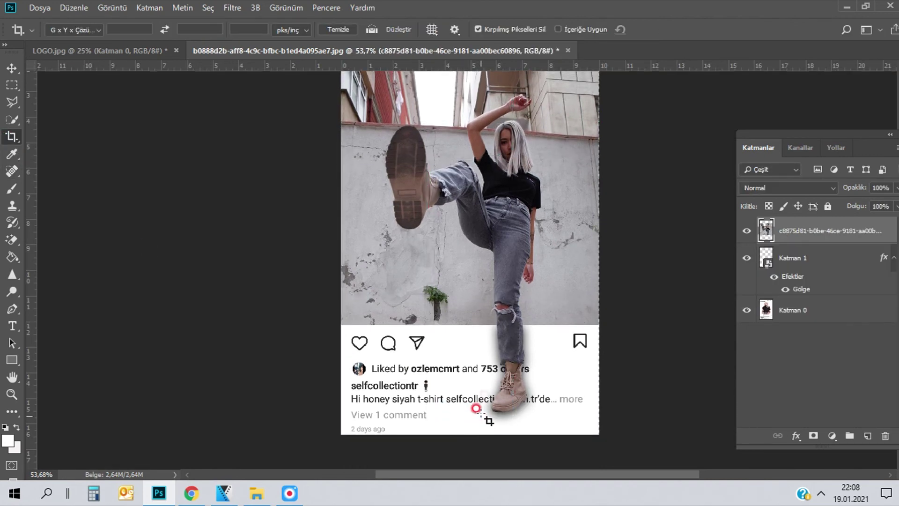
click(485, 279)
mouse_move(508, 137)
mouse_down()
mouse_move(496, 124)
mouse_move(497, 137)
mouse_up()
key(Return)
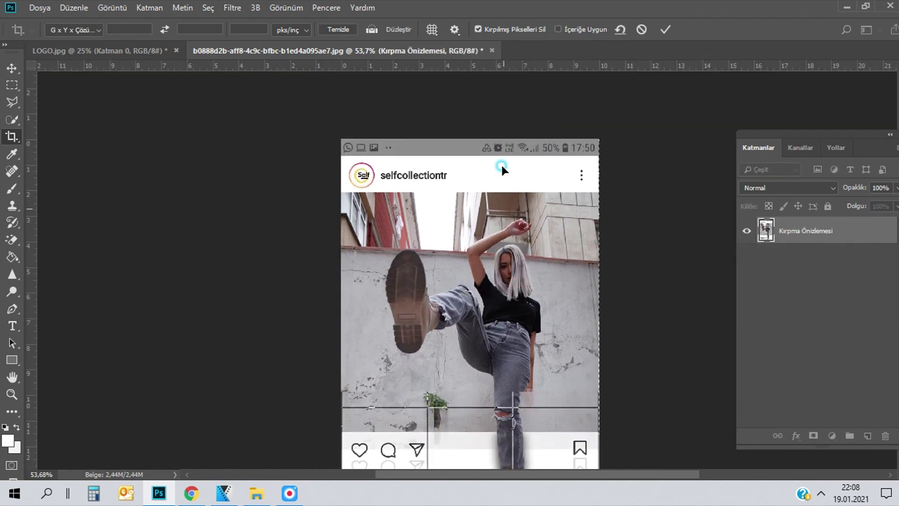
key(ctrl+z)
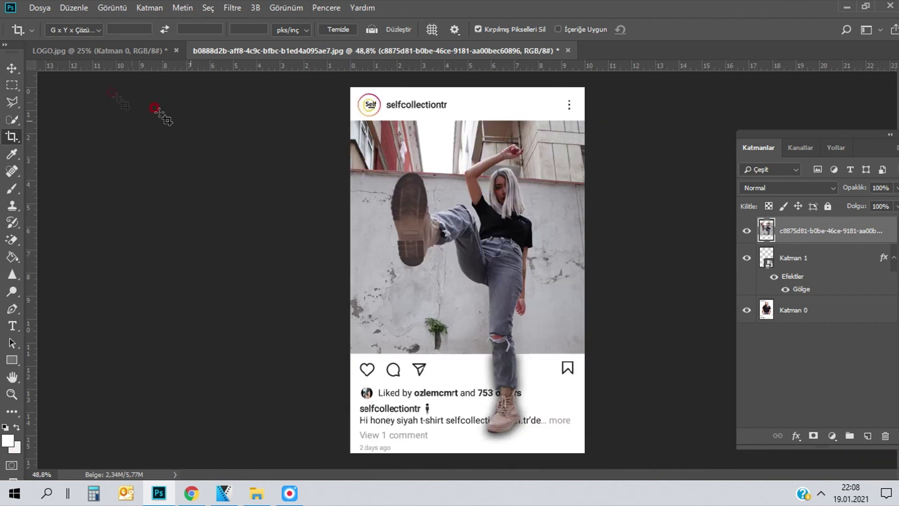
click(765, 276)
click(783, 289)
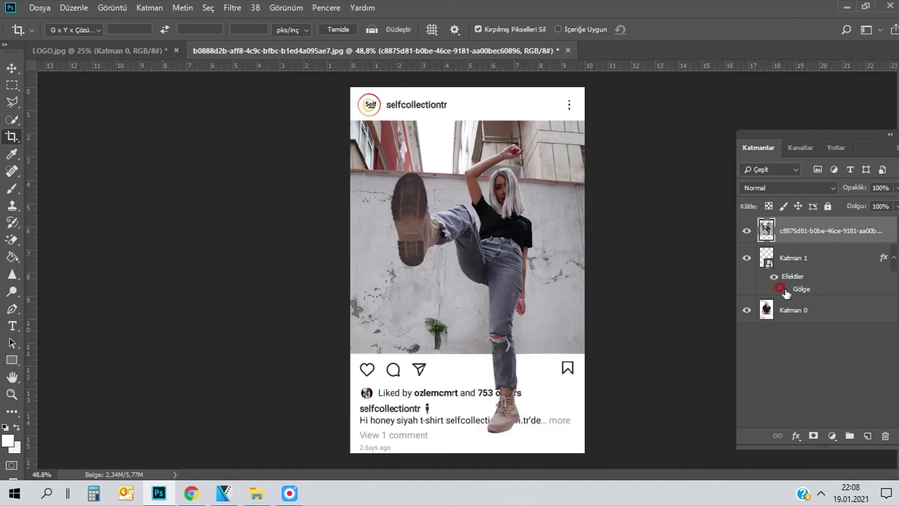
click(783, 289)
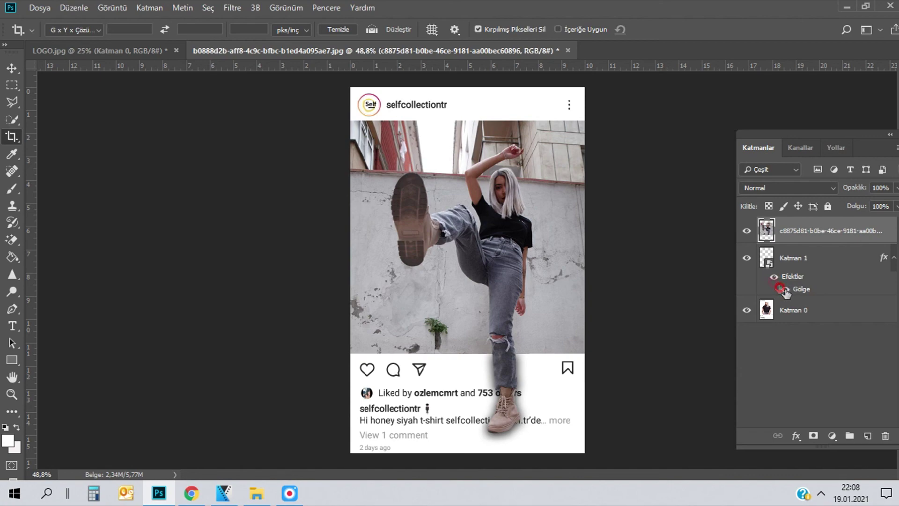